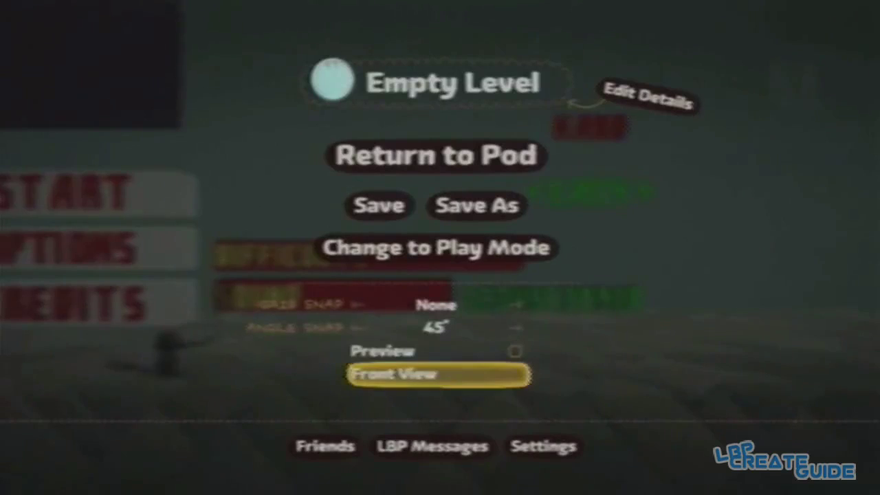
pyautogui.press('Return')
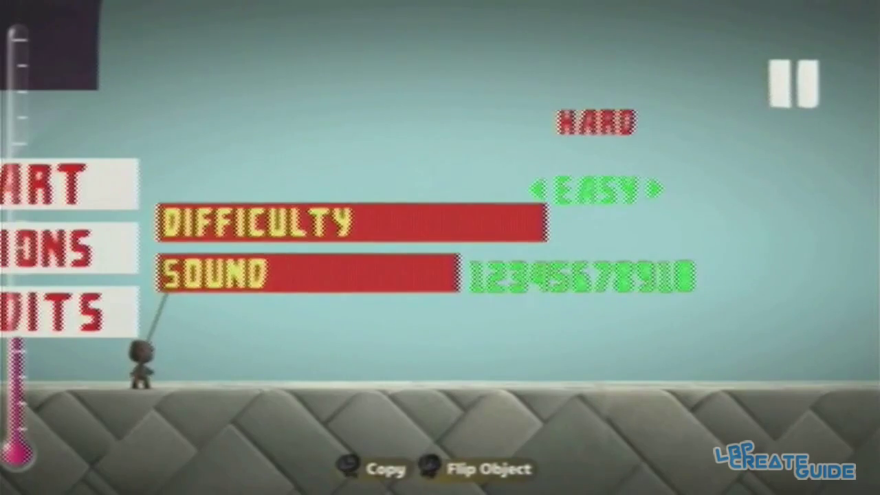
pyautogui.press('Escape')
pyautogui.press('Down')
pyautogui.press('Return')
pyautogui.press('Escape')
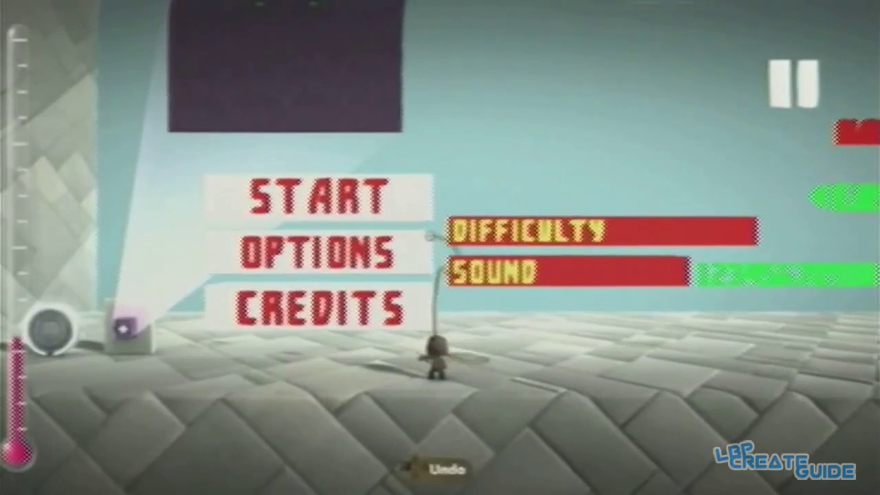
pyautogui.press('Left')
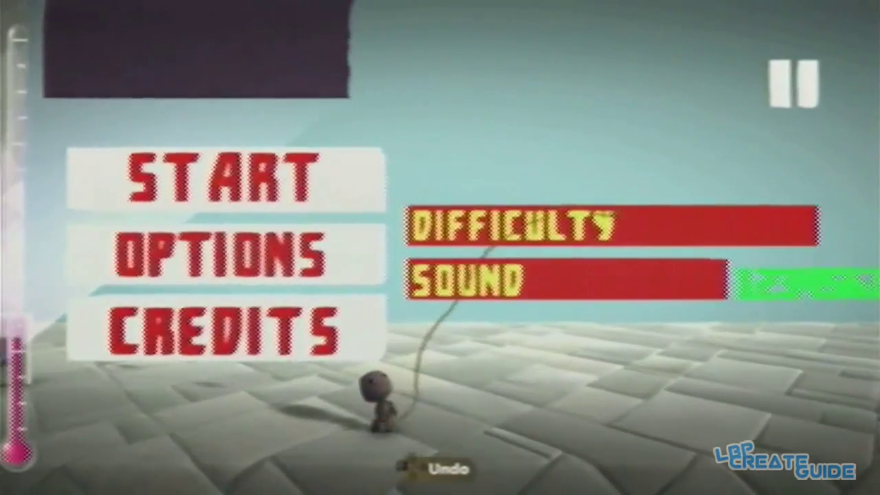
pyautogui.press('Left')
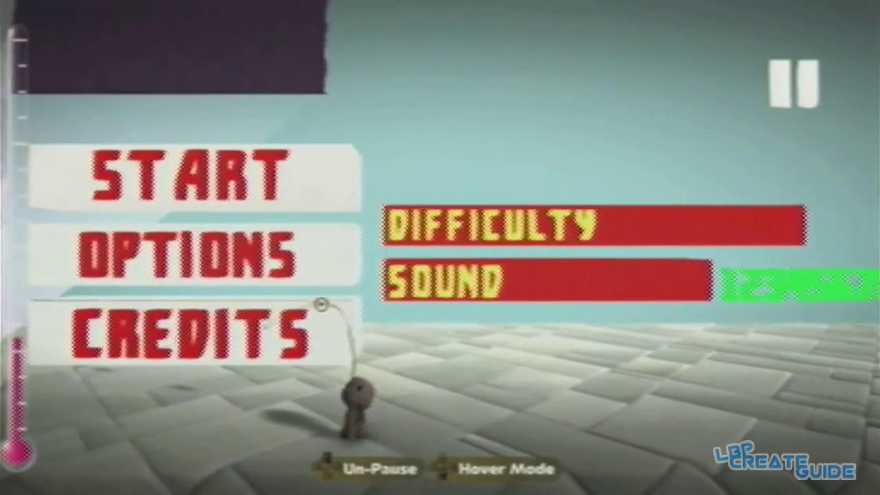
pyautogui.moveTo(318, 292); pyautogui.dragTo(497, 238)
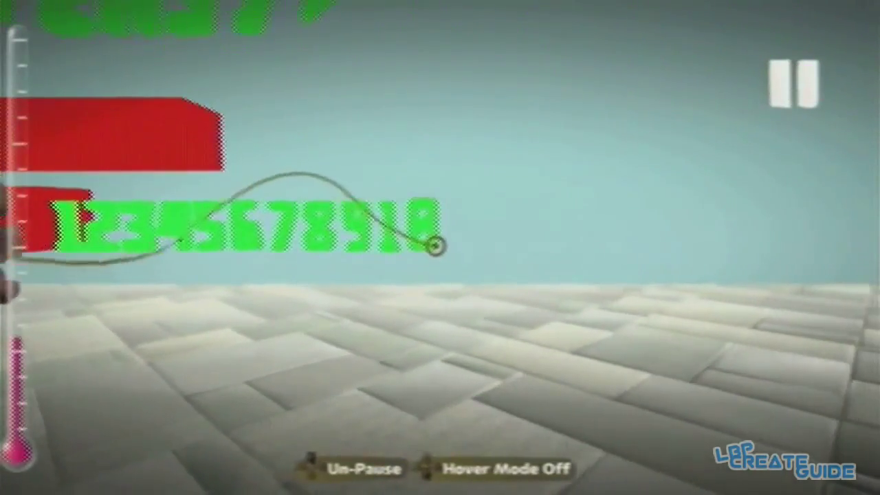
pyautogui.moveTo(435, 245); pyautogui.dragTo(372, 205)
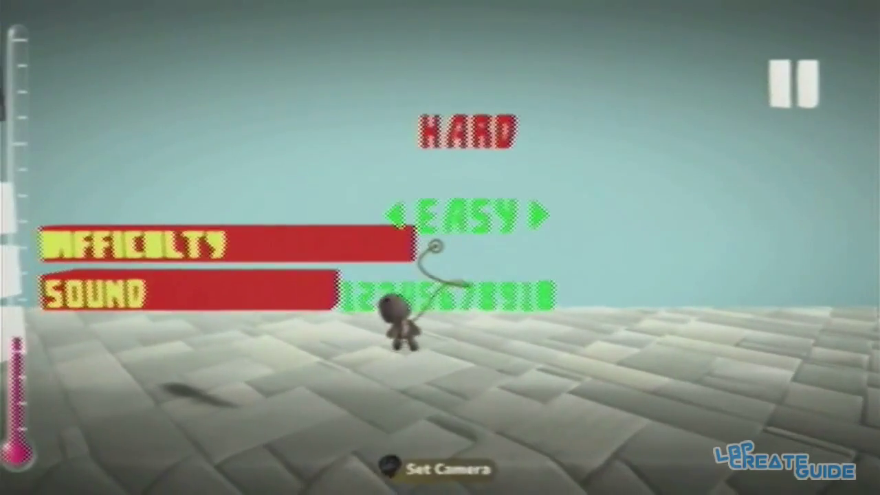
pyautogui.moveTo(419, 235); pyautogui.dragTo(429, 176)
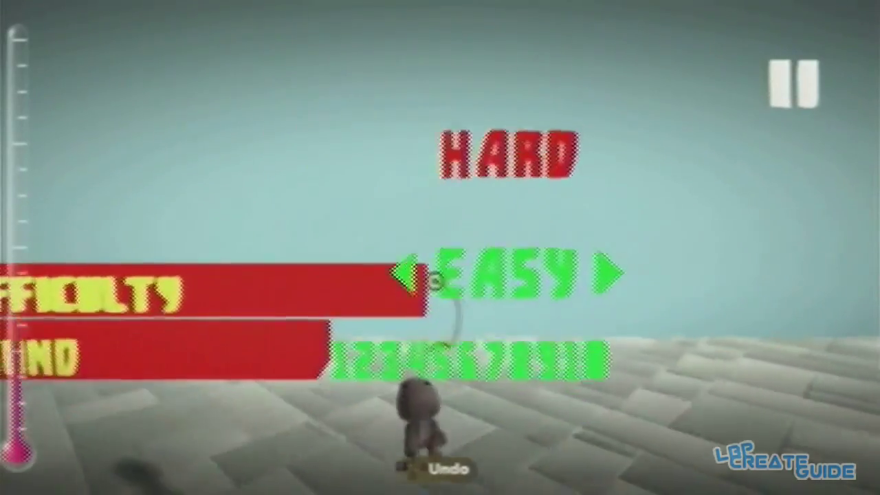
pyautogui.moveTo(435, 281)
pyautogui.mouseDown()
pyautogui.moveTo(433, 222)
pyautogui.moveTo(440, 268)
pyautogui.mouseUp()
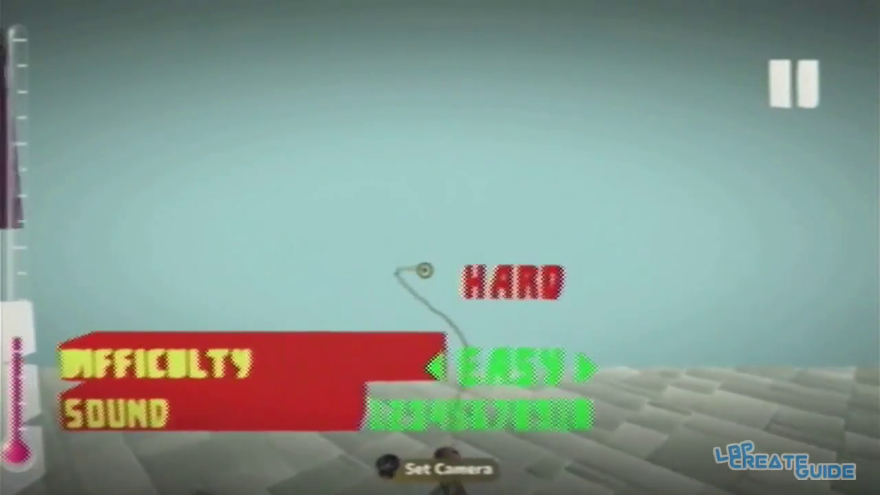
# - Make the Difficulty bar's sticker panel blue in the Colour hexagon
pyautogui.press('Return')
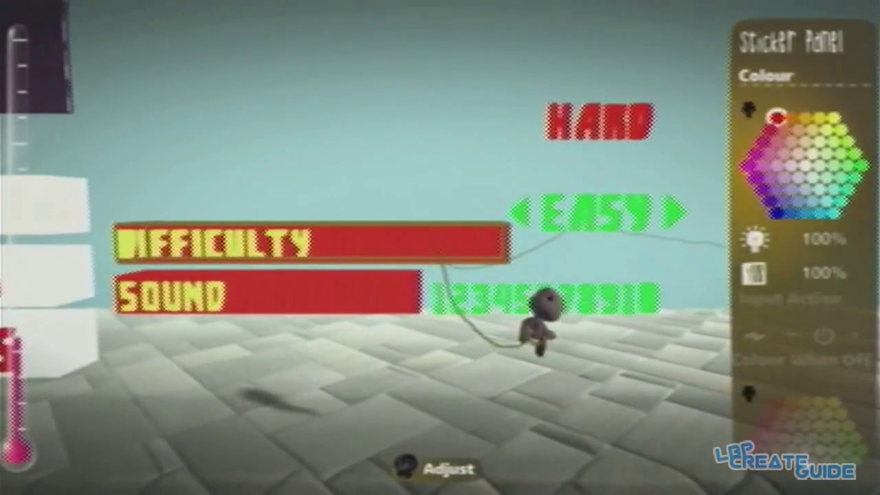
pyautogui.press('Down')
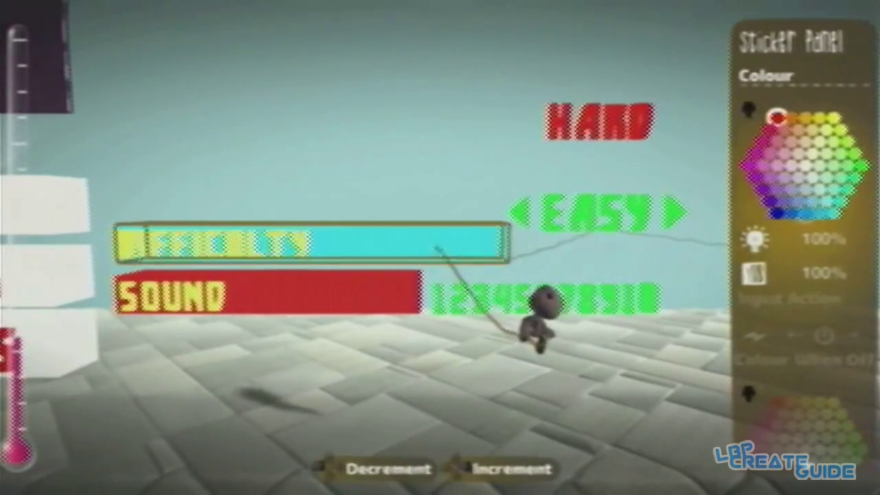
pyautogui.press('Escape')
# - Give the Sound bar's sticker panel the same blue colour
pyautogui.press('Return')
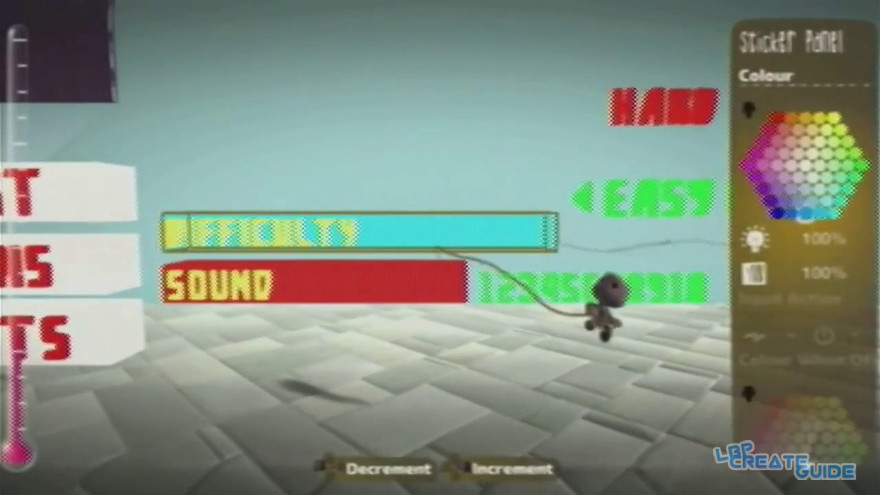
pyautogui.press('Escape')
pyautogui.press('Return')
pyautogui.press('Escape')
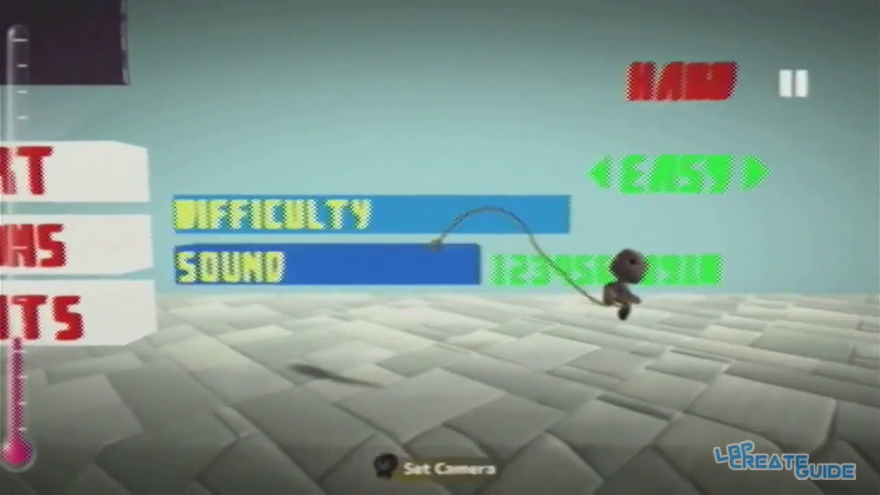
# - Walk Sackboy back to view the full START/OPTIONS/CREDITS menu and reach the controlinator
pyautogui.press('Down')
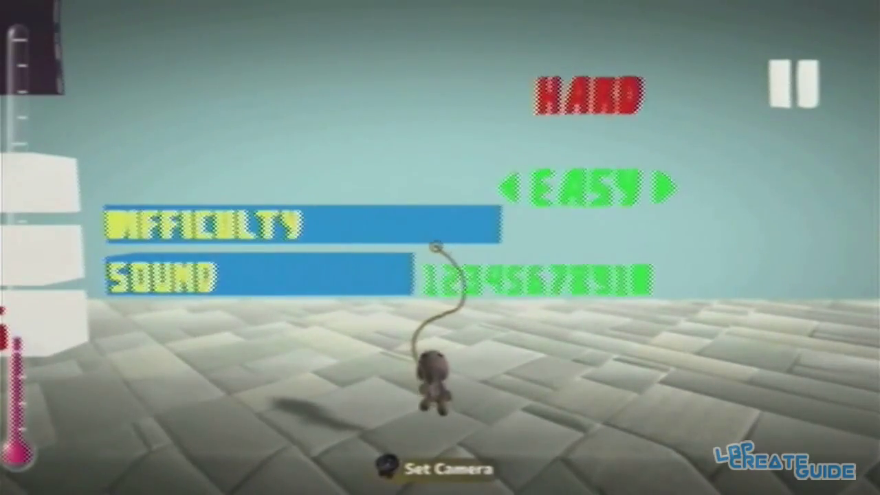
pyautogui.press('Right')
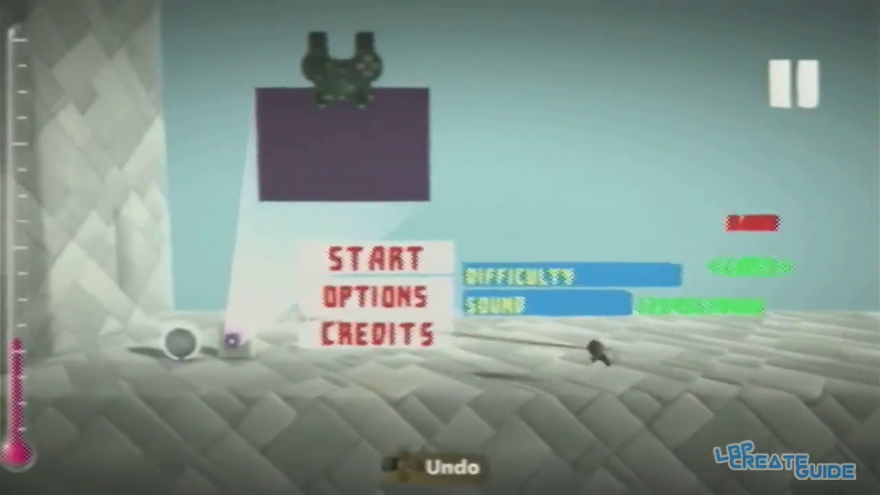
pyautogui.press('Right')
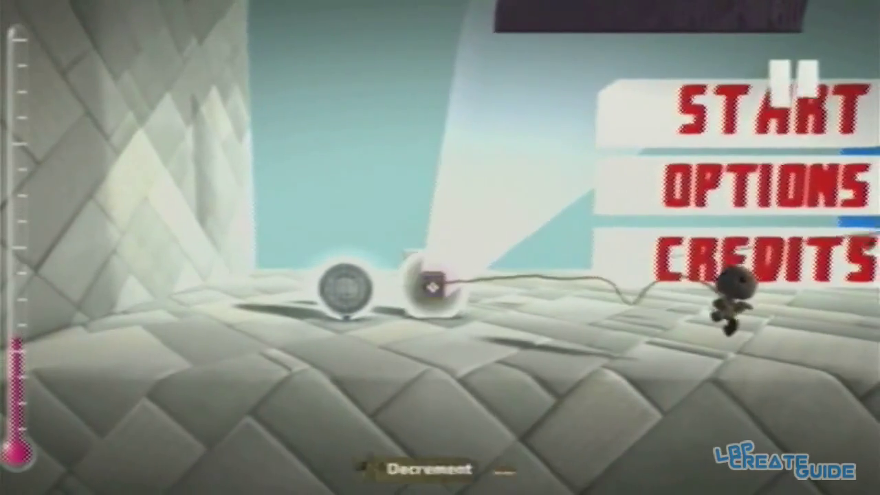
# - Set the controlinator's Disable Popit Controls to Yes, leaving trigger radius at 8.0
pyautogui.press('Return')
pyautogui.press('Down')
pyautogui.press('Down')
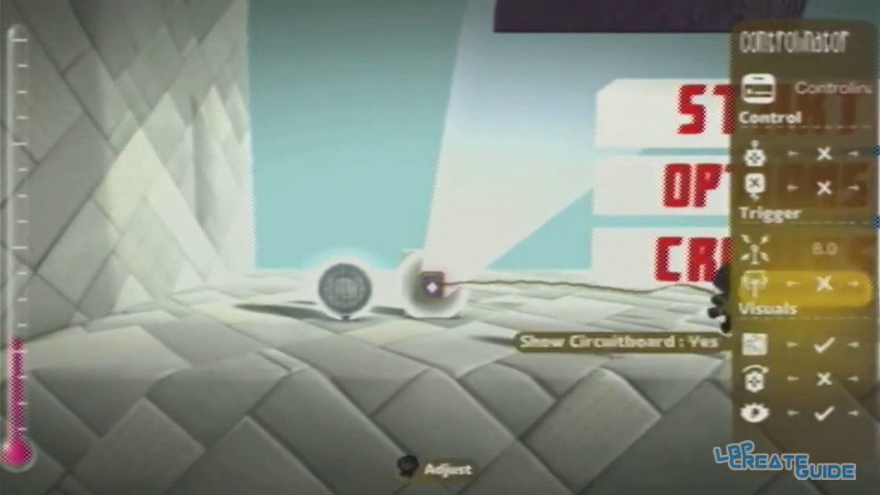
pyautogui.press('Up')
pyautogui.press('Up')
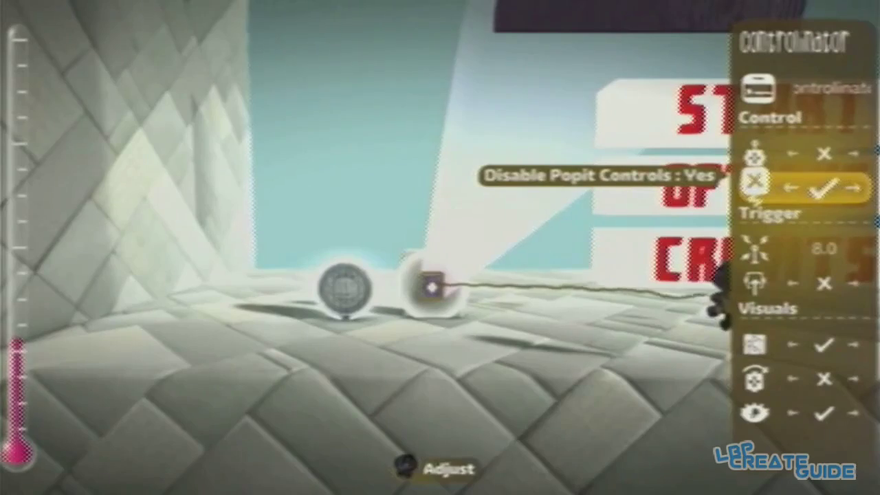
pyautogui.press('Down')
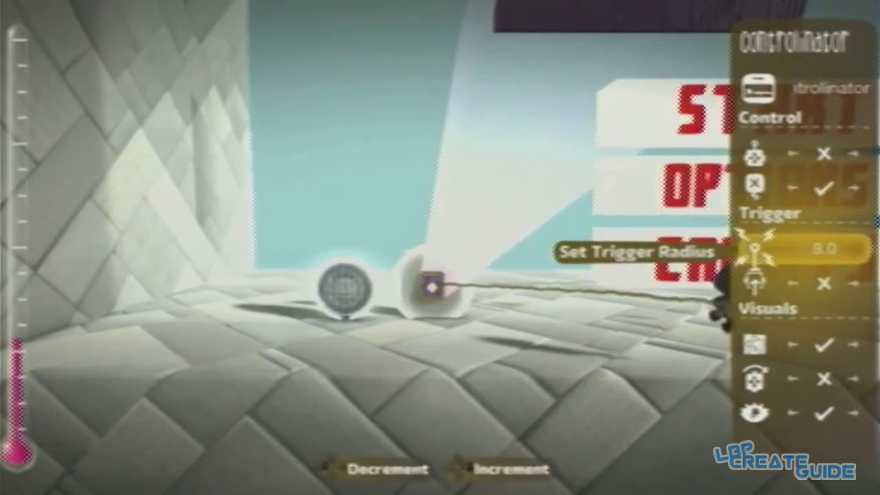
pyautogui.press('Escape')
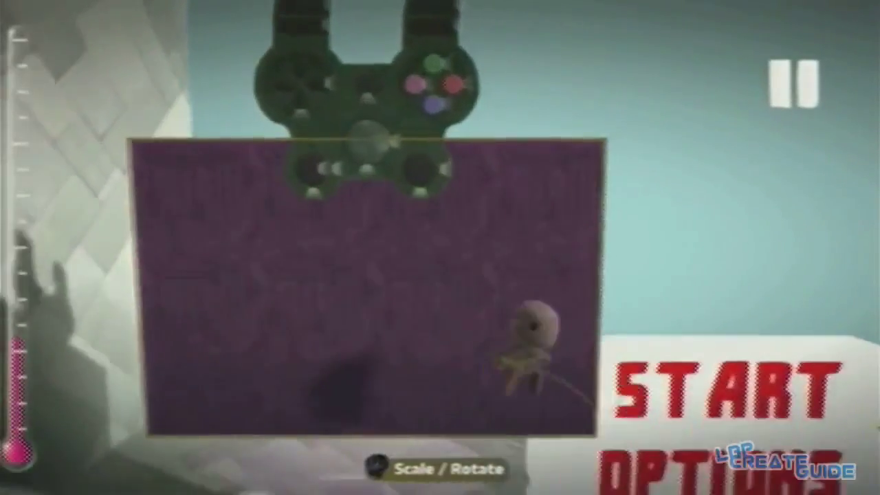
# - Give the Selector gadget 3 ports on the microchip board
pyautogui.press('Escape')
pyautogui.press('Return')
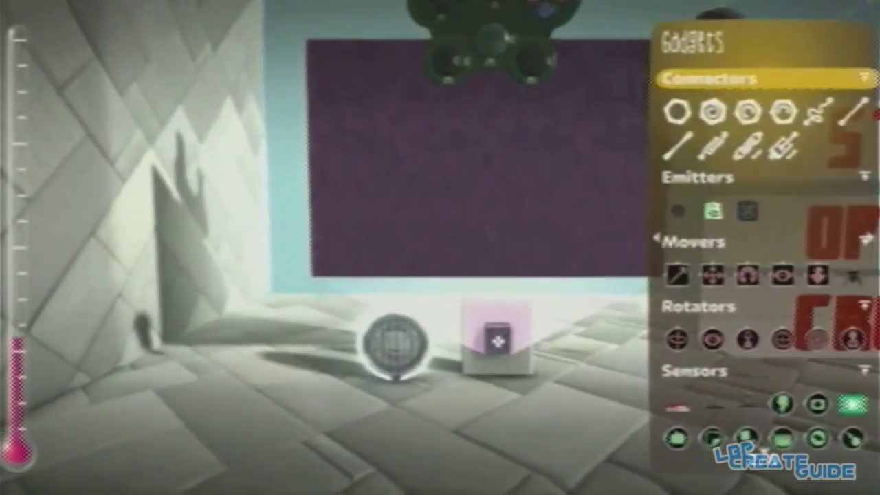
pyautogui.press('Down')
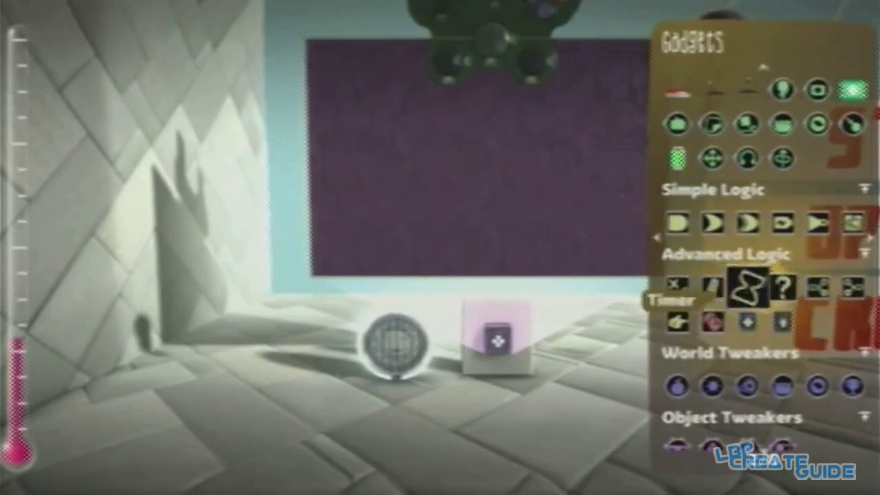
pyautogui.press('Down')
pyautogui.press('Left')
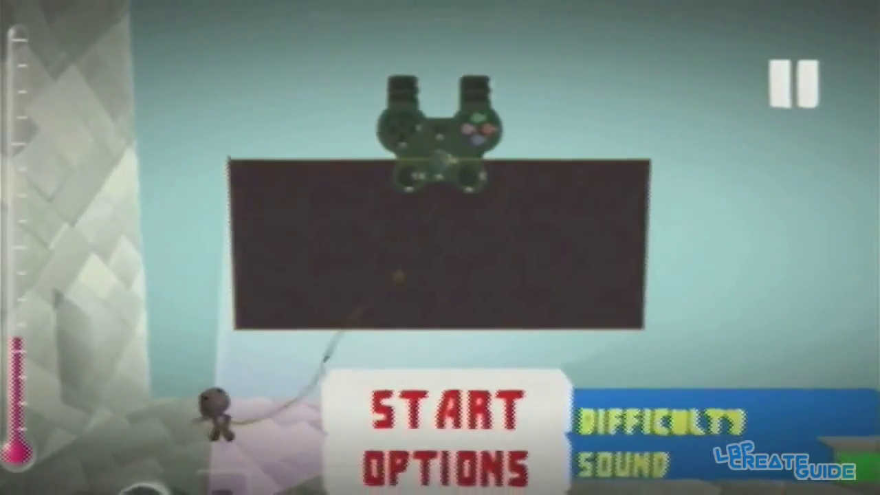
pyautogui.press('Return')
pyautogui.press('Return')
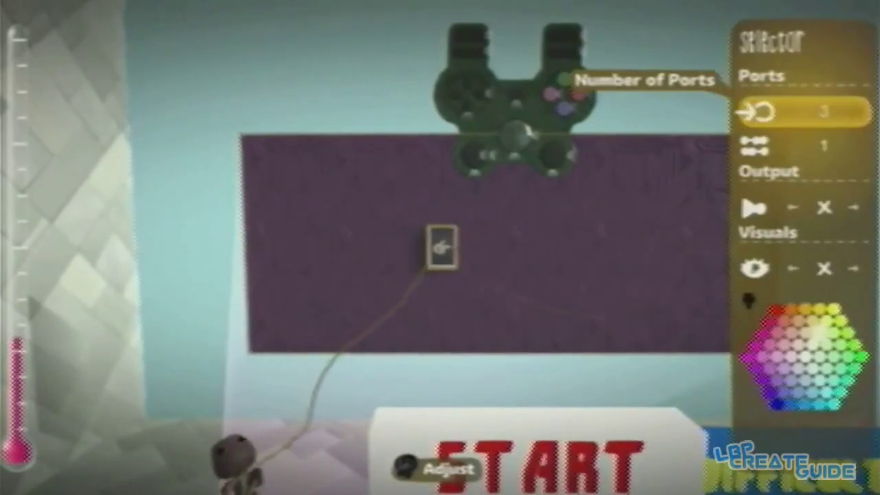
pyautogui.press('Escape')
# - Place an OR Gate from Gadgets beside the 3-port selector on the microchip
pyautogui.press('Return')
pyautogui.press('Escape')
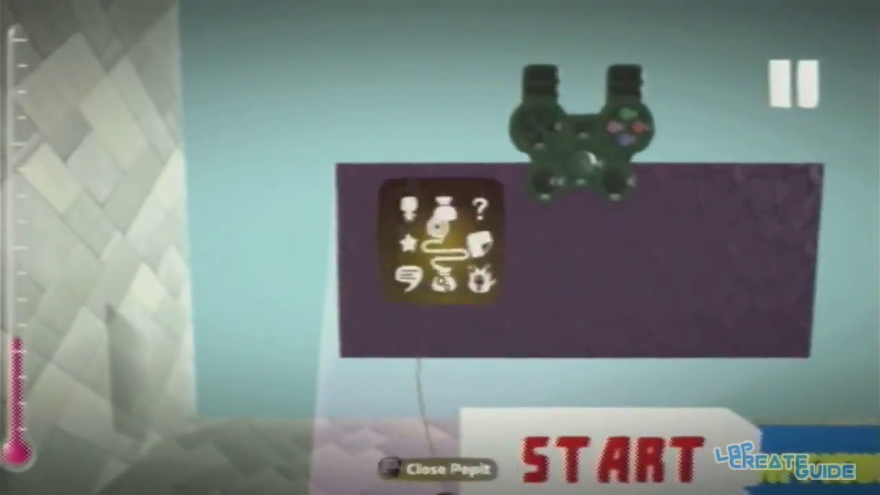
pyautogui.press('Return')
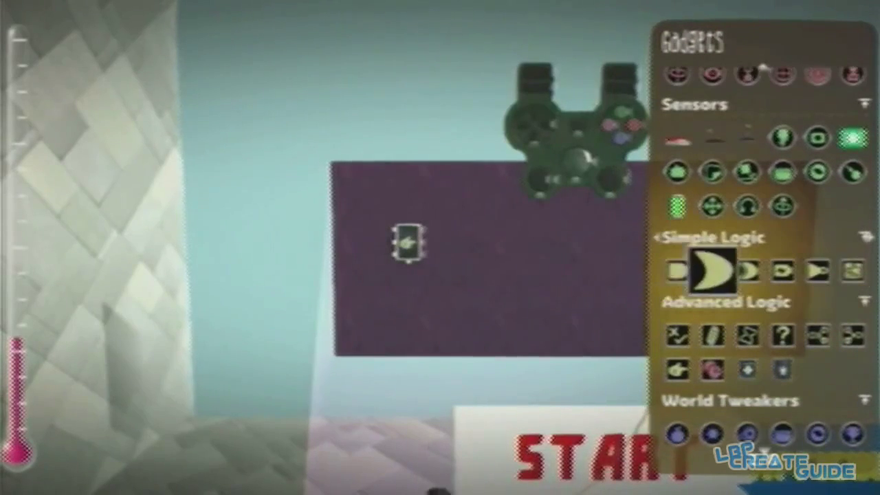
pyautogui.press('Return')
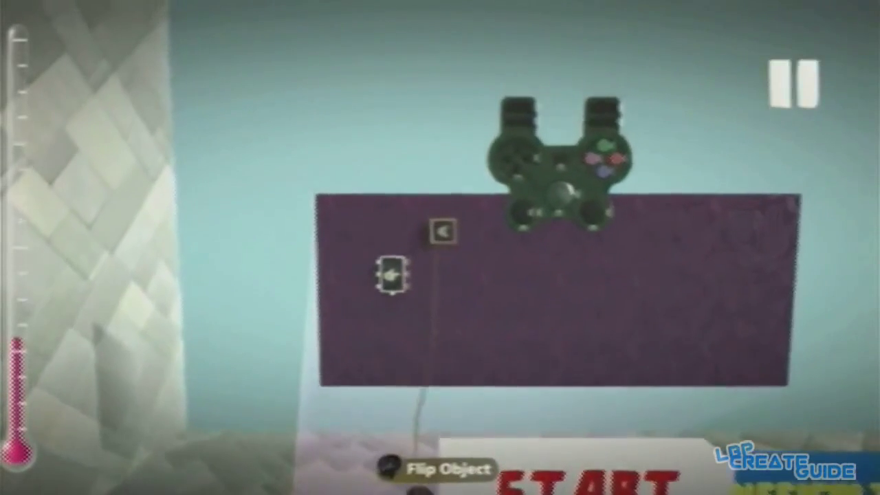
pyautogui.click(512, 241)
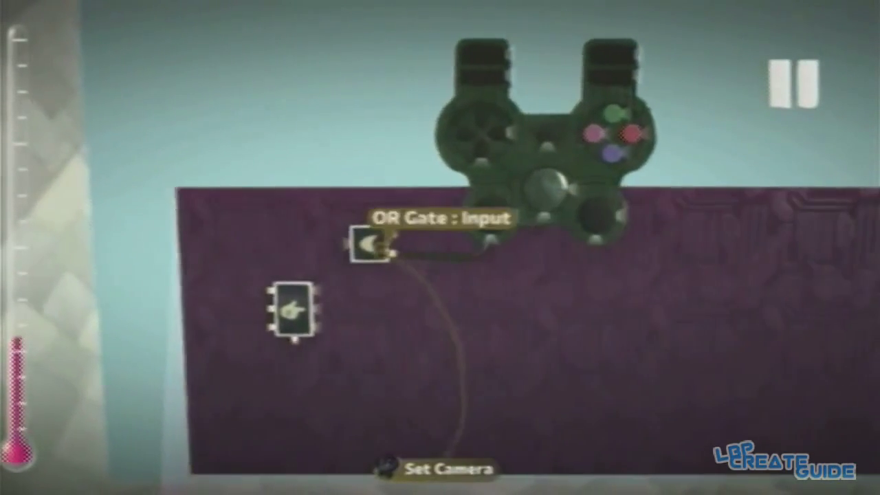
# - Wire the Left Stick Up/Down output into the OR gate input, then return to the level
pyautogui.click(307, 246)
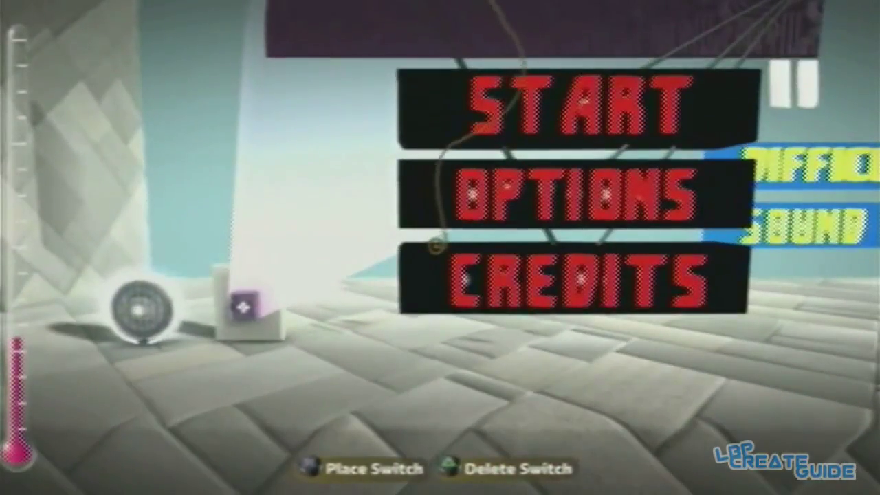
pyautogui.press('Escape')
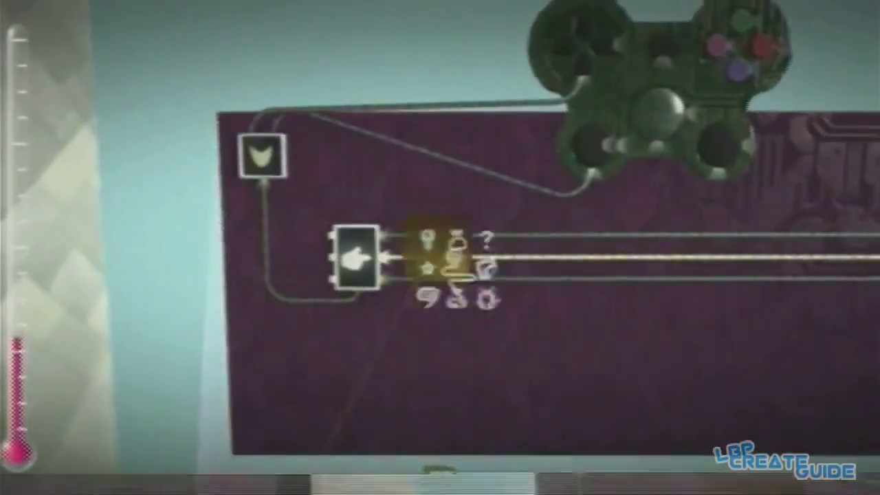
# - Place an AND Gate right of the selector and wire Selector Output #2 into it
pyautogui.press('Return')
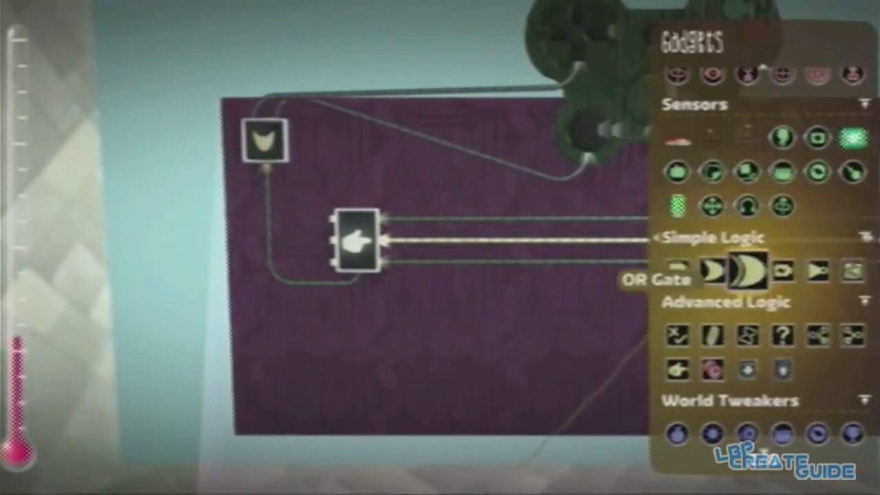
pyautogui.press('Return')
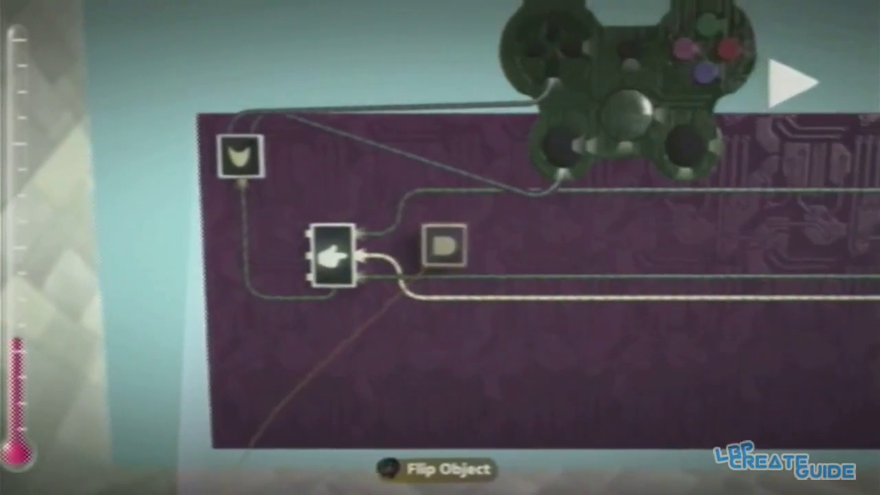
pyautogui.press('Return')
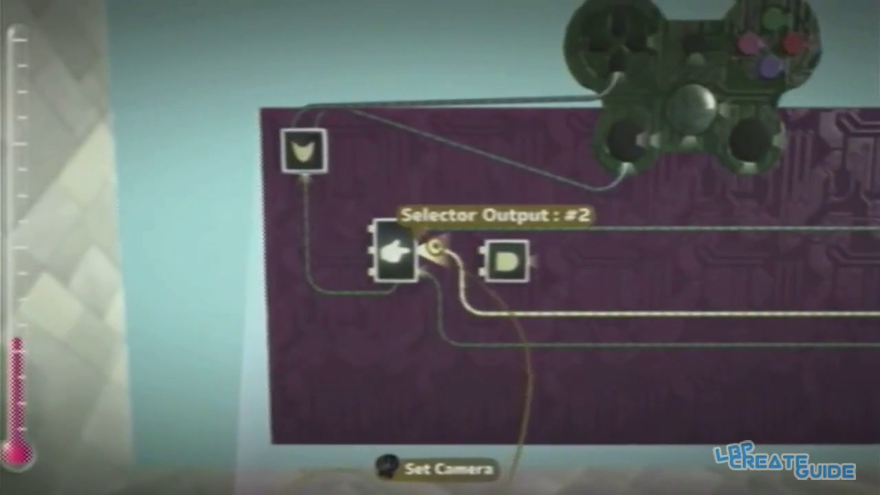
pyautogui.click(434, 247)
pyautogui.press('Escape')
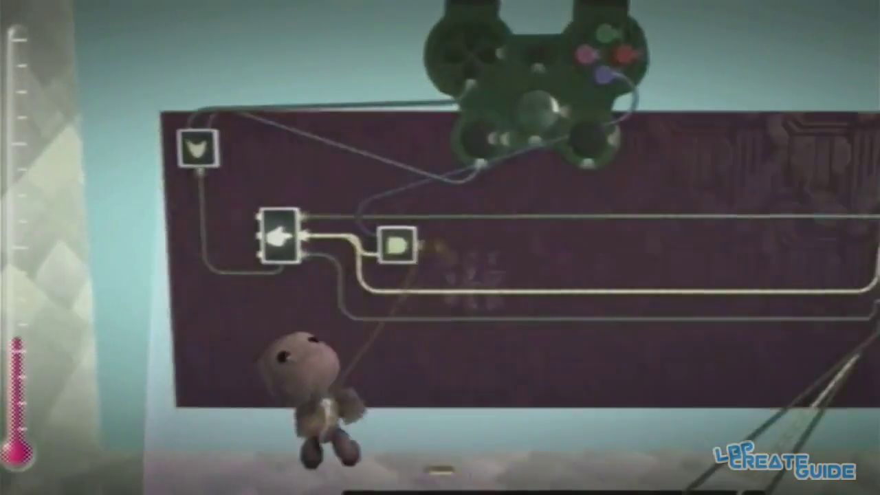
# - Place an Advanced Logic Counter with Target Count 10 after the AND gate, wiring its Increment input
pyautogui.press('Down')
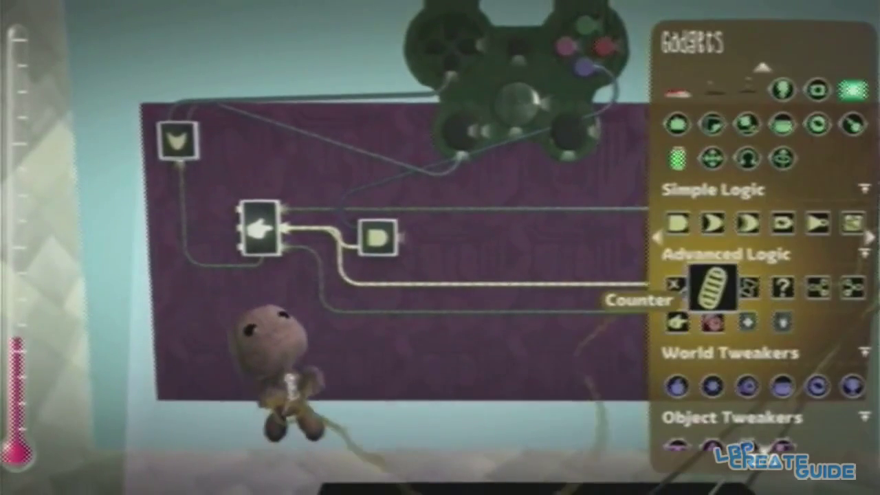
pyautogui.press('Return')
pyautogui.press('Return')
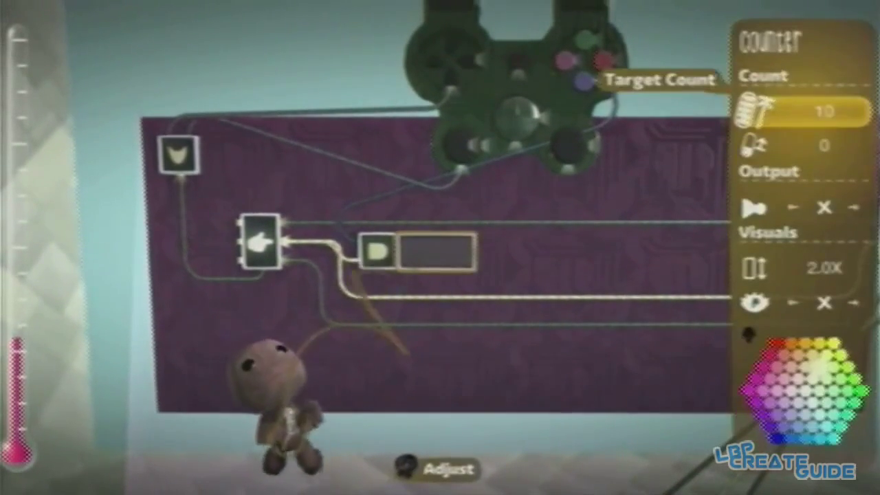
pyautogui.press('Escape')
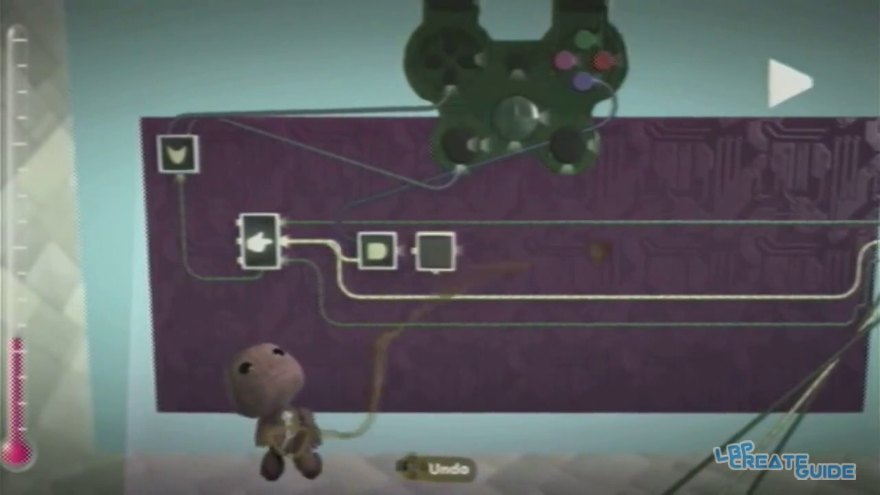
pyautogui.moveTo(290, 224); pyautogui.dragTo(433, 243)
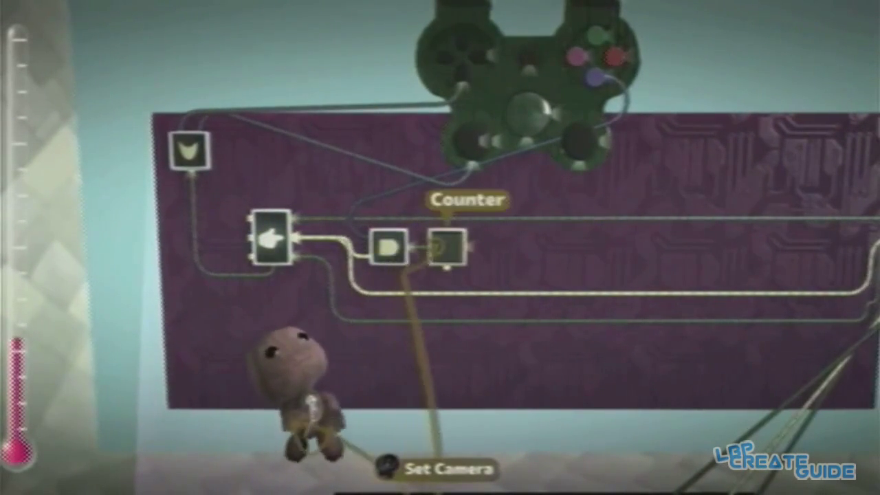
pyautogui.scroll(-5, 440, 248)
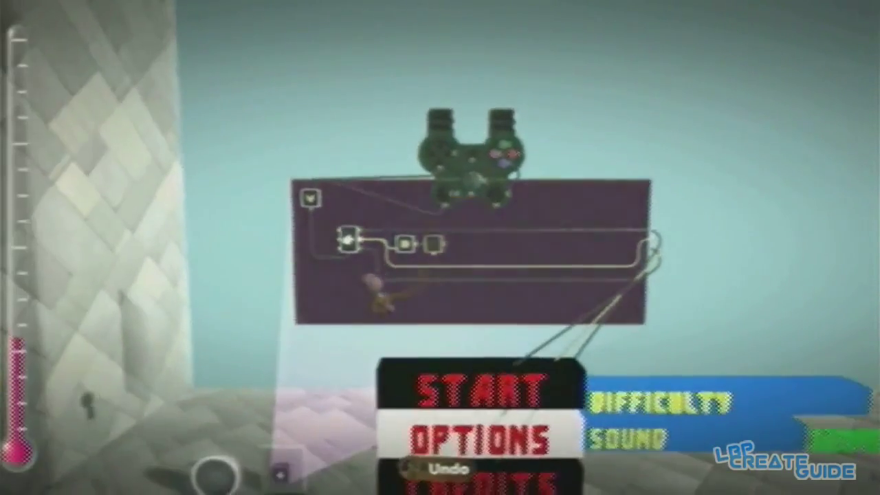
pyautogui.scroll(-5, 440, 247)
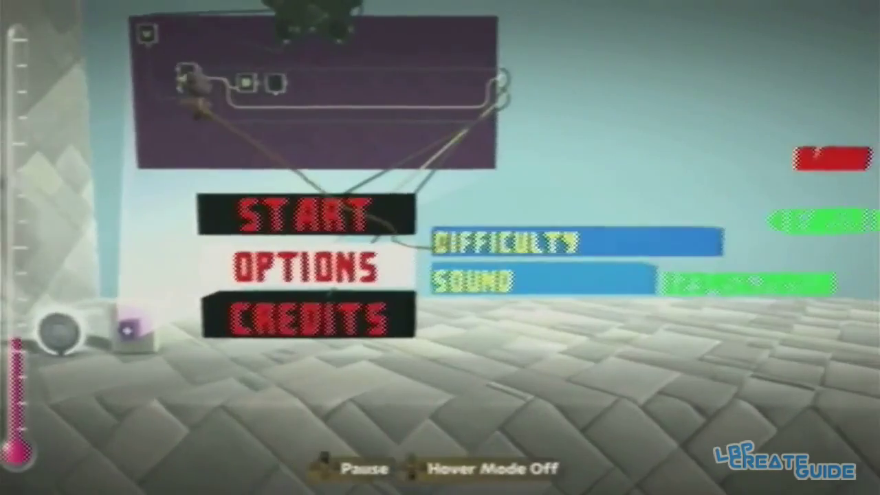
pyautogui.scroll(3, 440, 247)
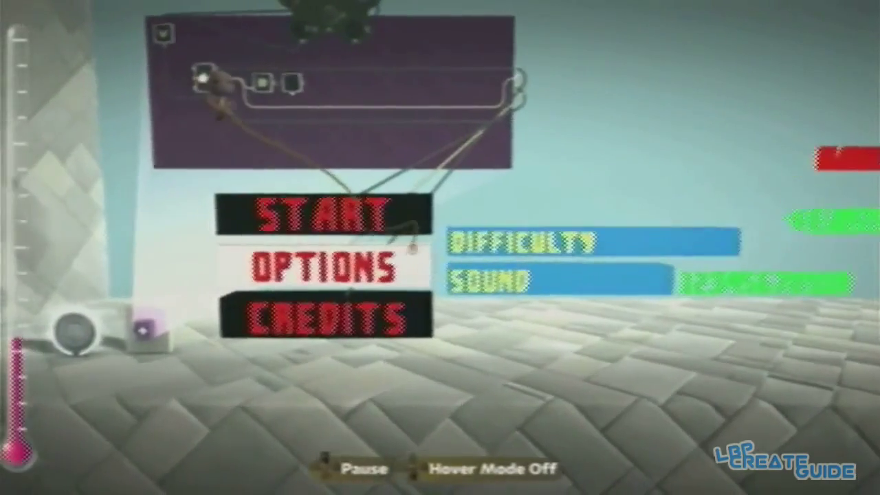
pyautogui.hscroll(-3, 440, 247)
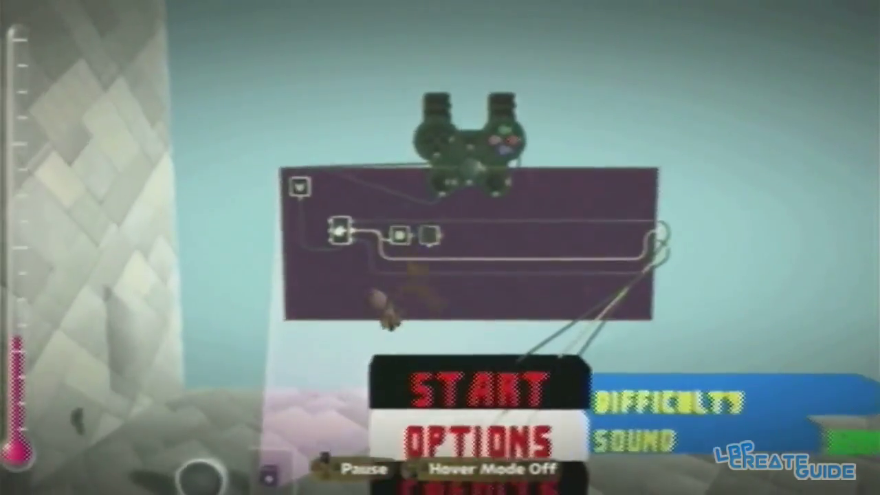